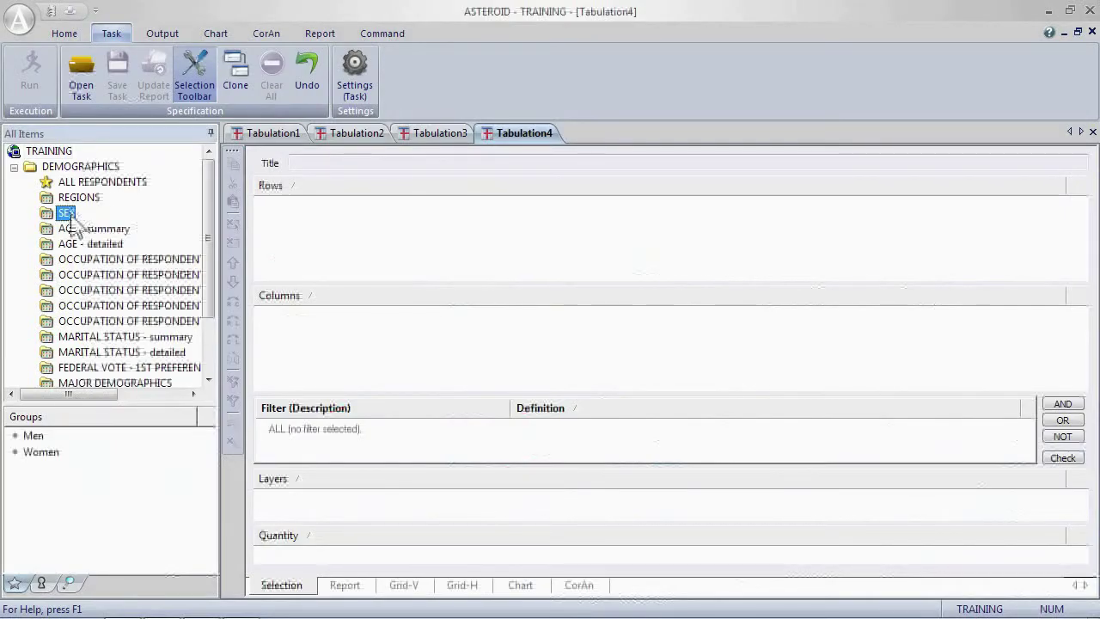
- Combine the Women group and the Southern region with AND to form WOMEN & STH
{"action": "left_click", "coordinate": [50, 453]}
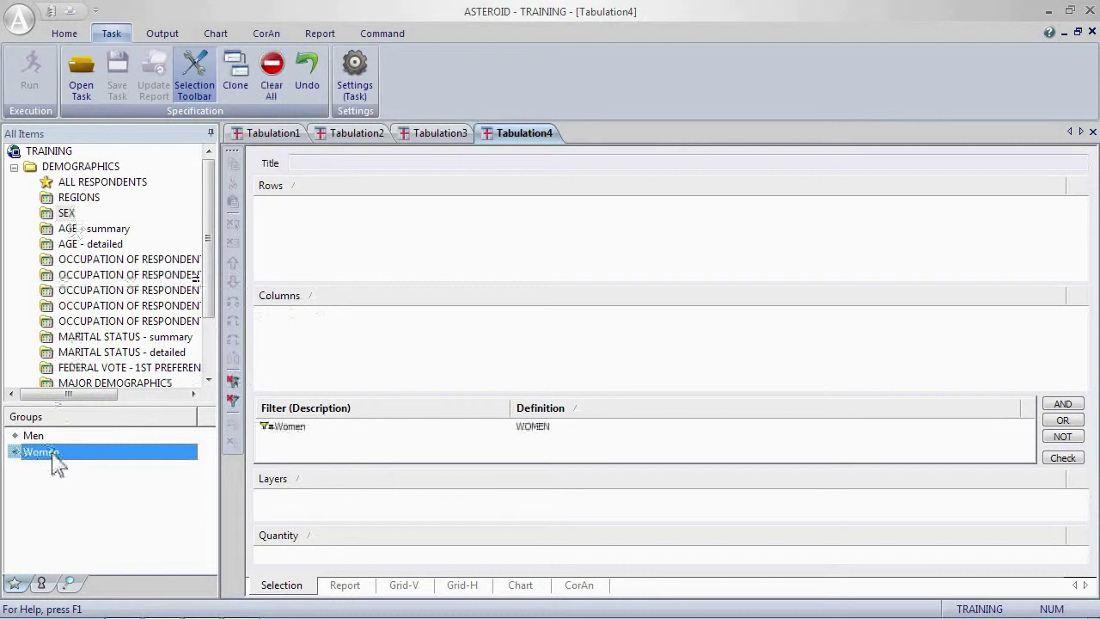
{"action": "left_click", "coordinate": [76, 198]}
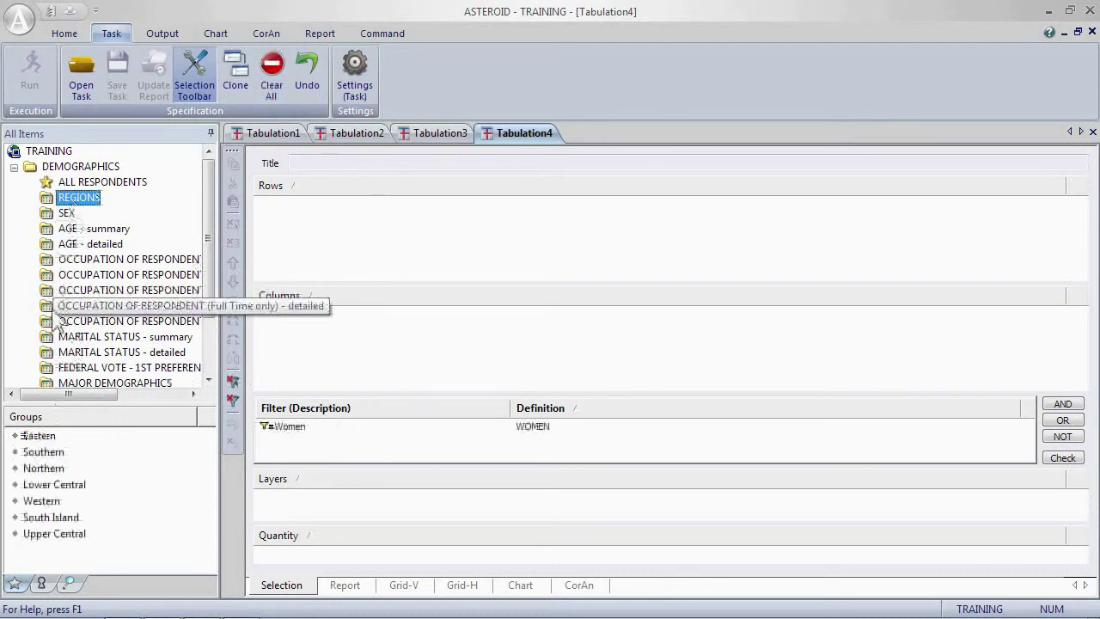
{"action": "left_click", "coordinate": [34, 452]}
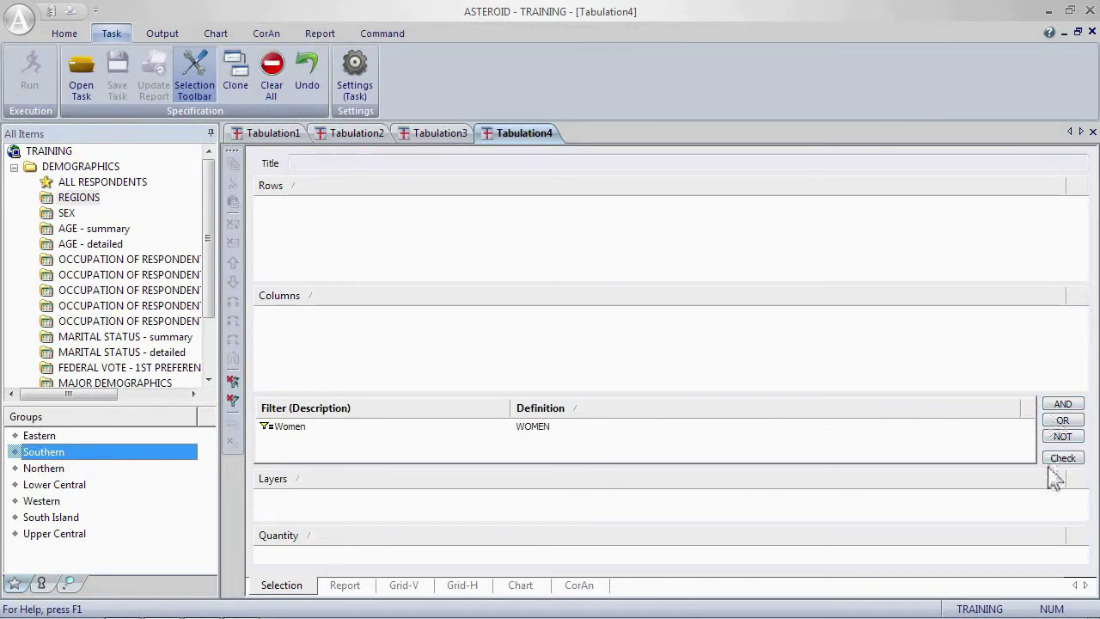
{"action": "left_click", "coordinate": [1055, 409]}
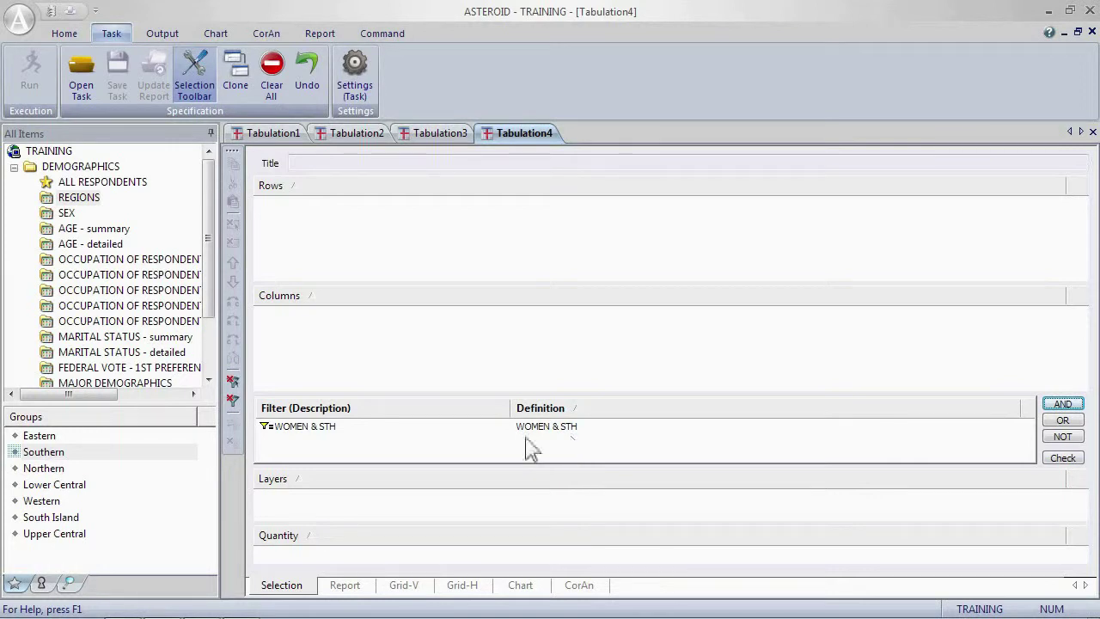
- Check the Southern group's dictionary properties to confirm its data name is STH
{"action": "right_click", "coordinate": [124, 456]}
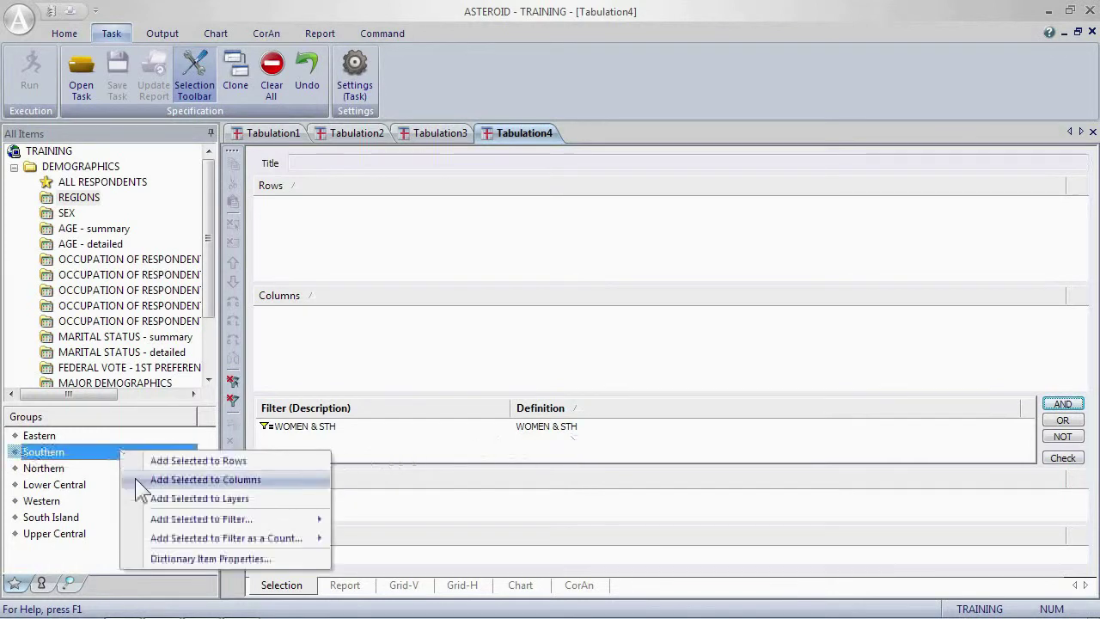
{"action": "left_click", "coordinate": [199, 558]}
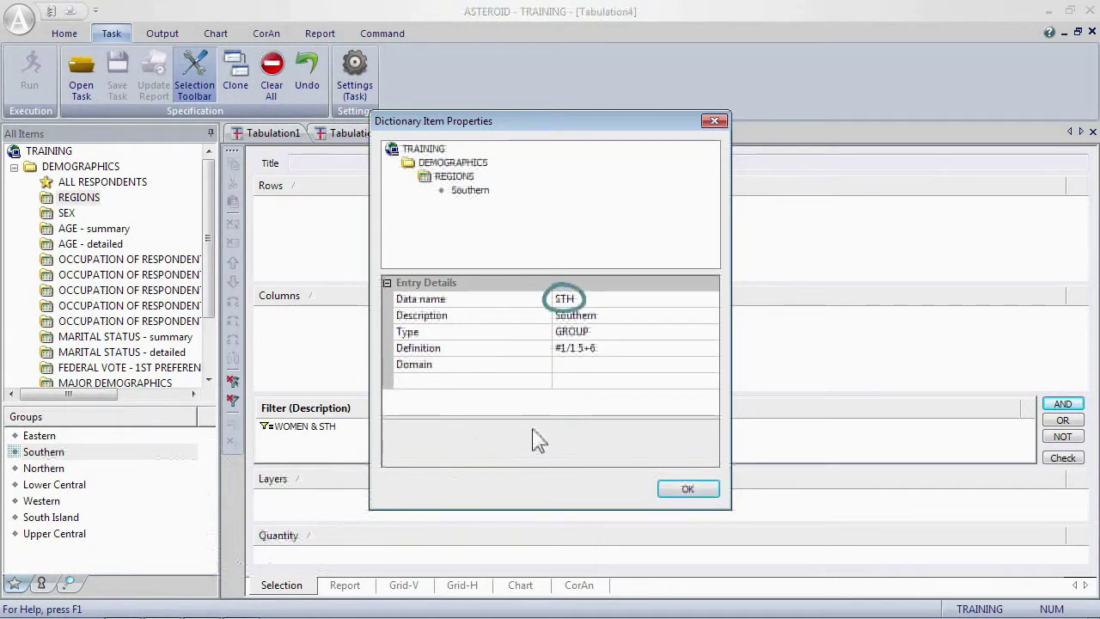
{"action": "left_click", "coordinate": [682, 490]}
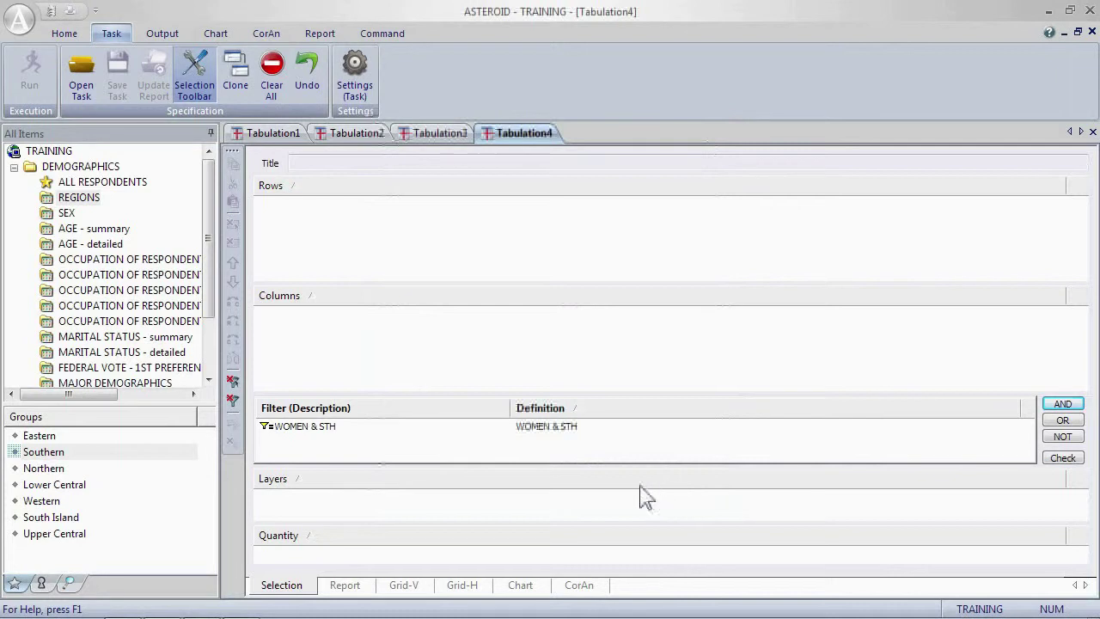
- Set the filter's description to 'Southern Women'
{"action": "left_click", "coordinate": [306, 429]}
{"action": "type", "text": "Souther"}
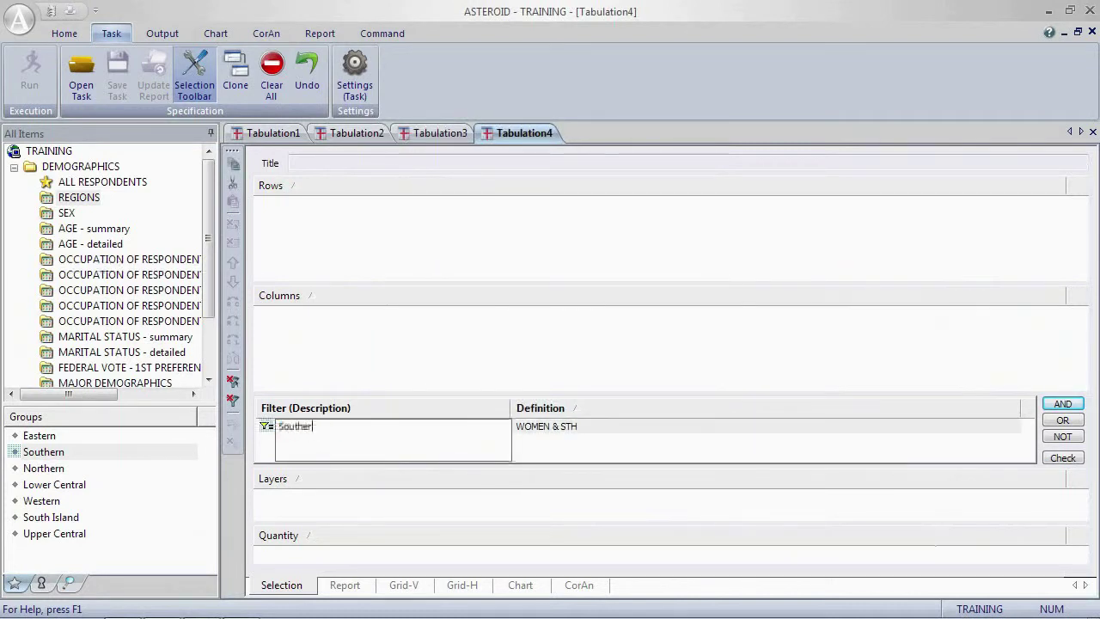
{"action": "type", "text": "n Women"}
{"action": "key", "text": "Return"}
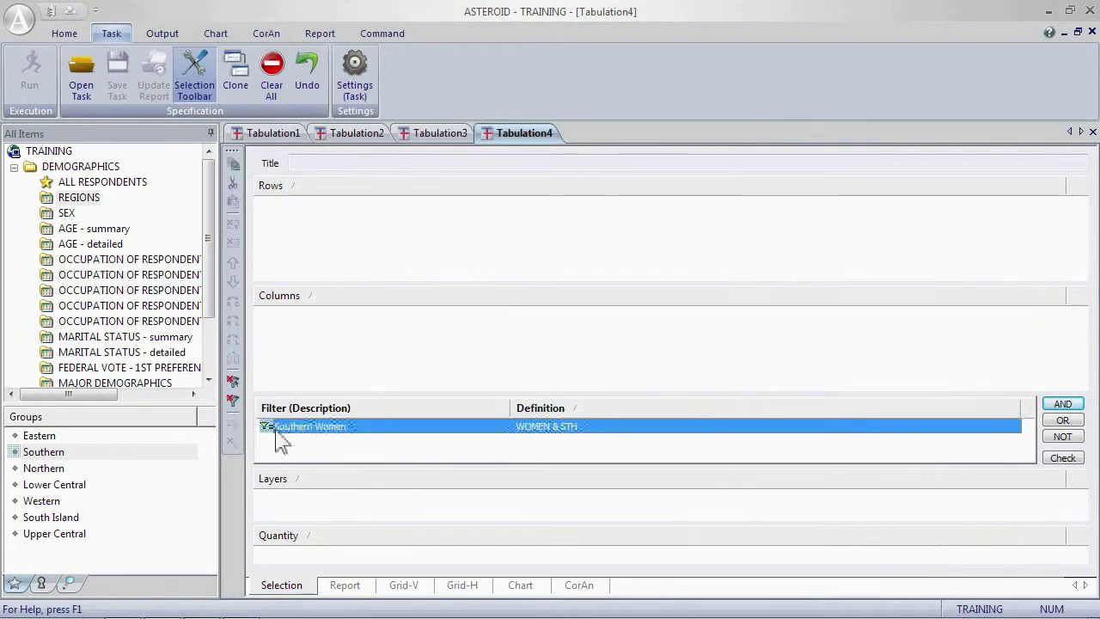
- Delete the Southern Women filter and rebuild it as Women OR Southern, giving (WOMEN+STH)
{"action": "right_click", "coordinate": [276, 431]}
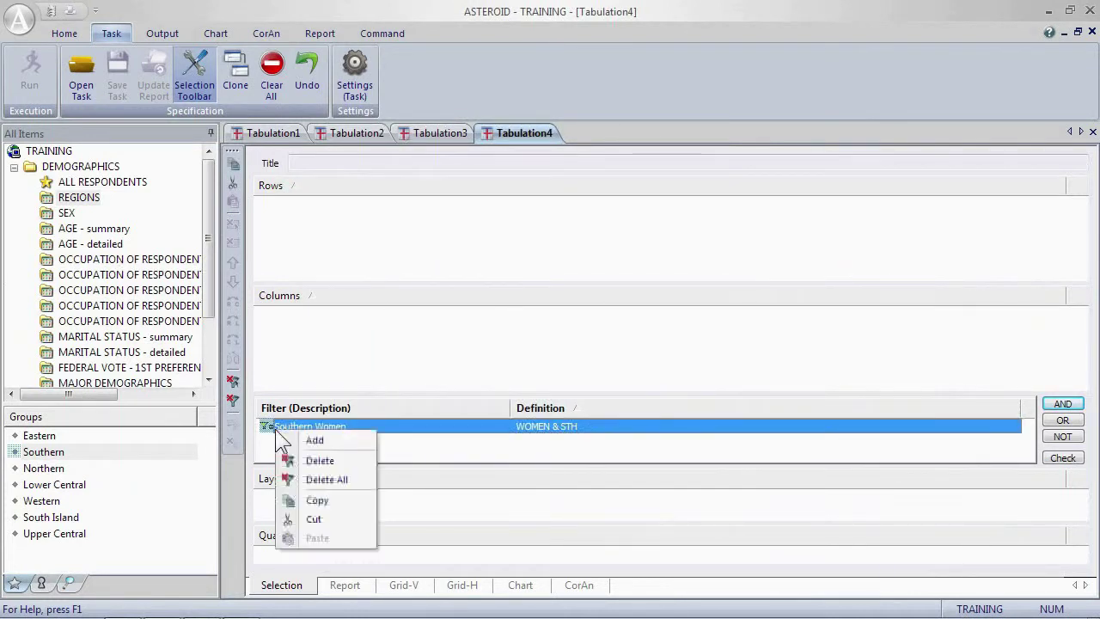
{"action": "left_click", "coordinate": [319, 461]}
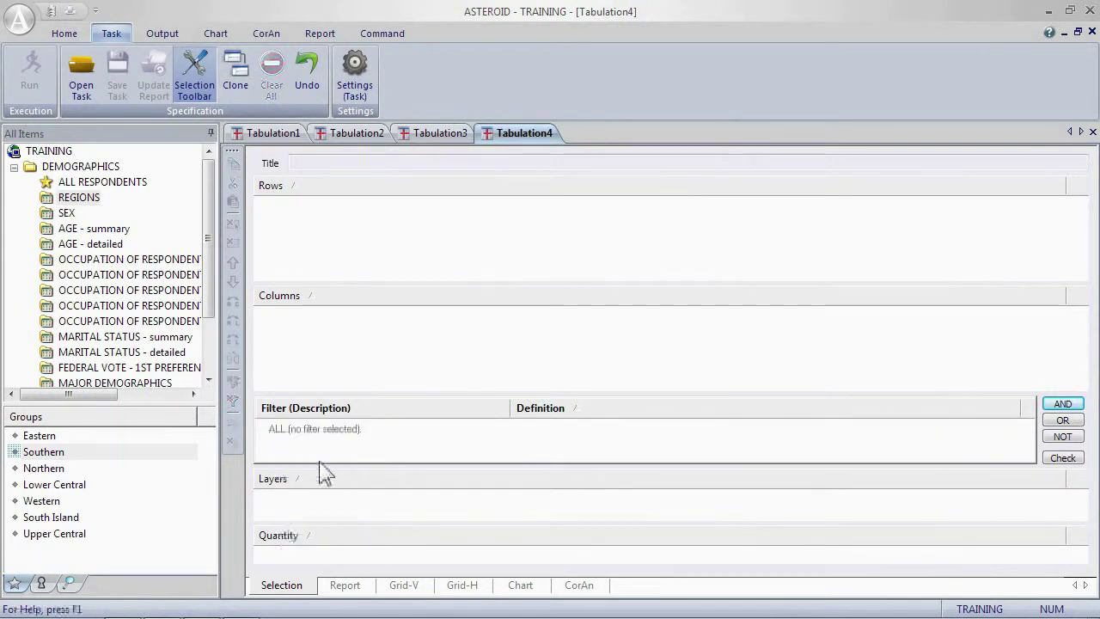
{"action": "left_click", "coordinate": [66, 212]}
{"action": "double_click", "coordinate": [45, 453]}
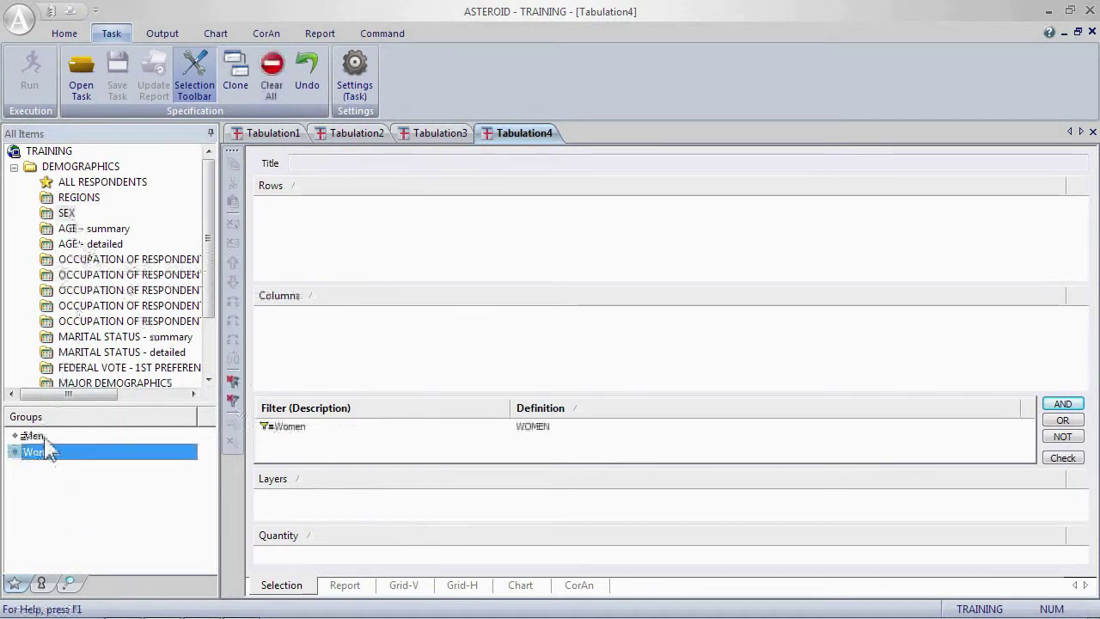
{"action": "left_click", "coordinate": [80, 197]}
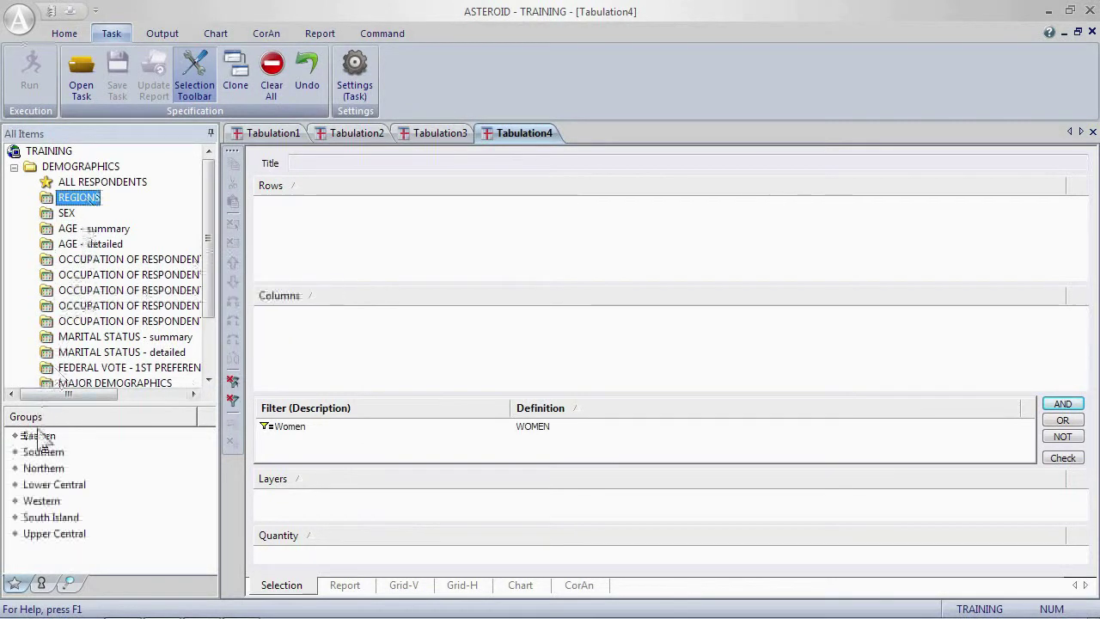
{"action": "left_click", "coordinate": [41, 453]}
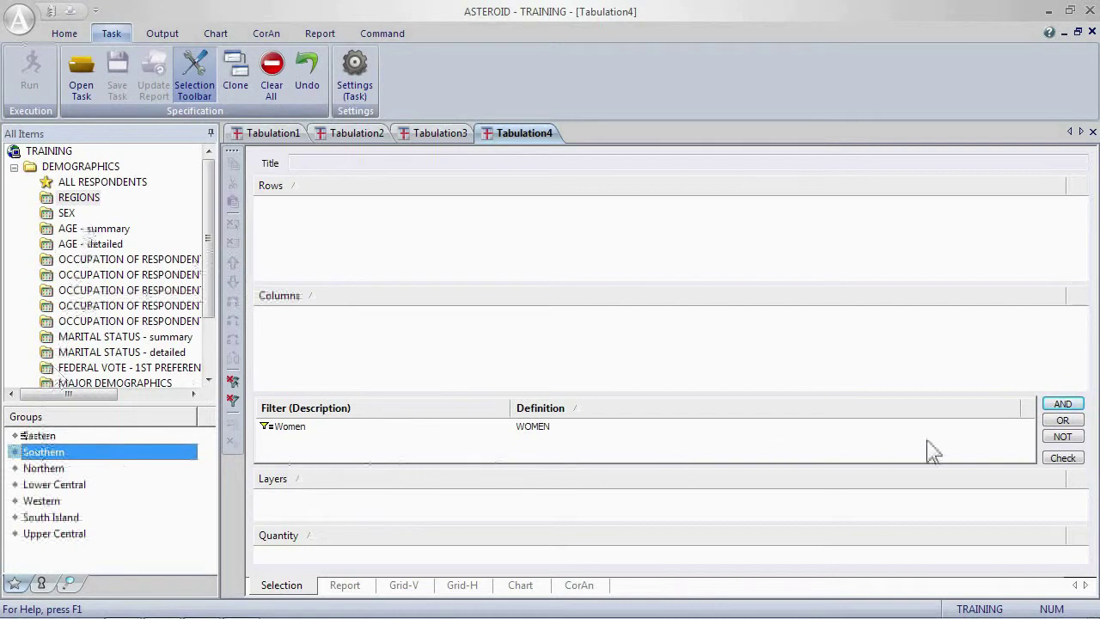
{"action": "left_click", "coordinate": [1061, 420]}
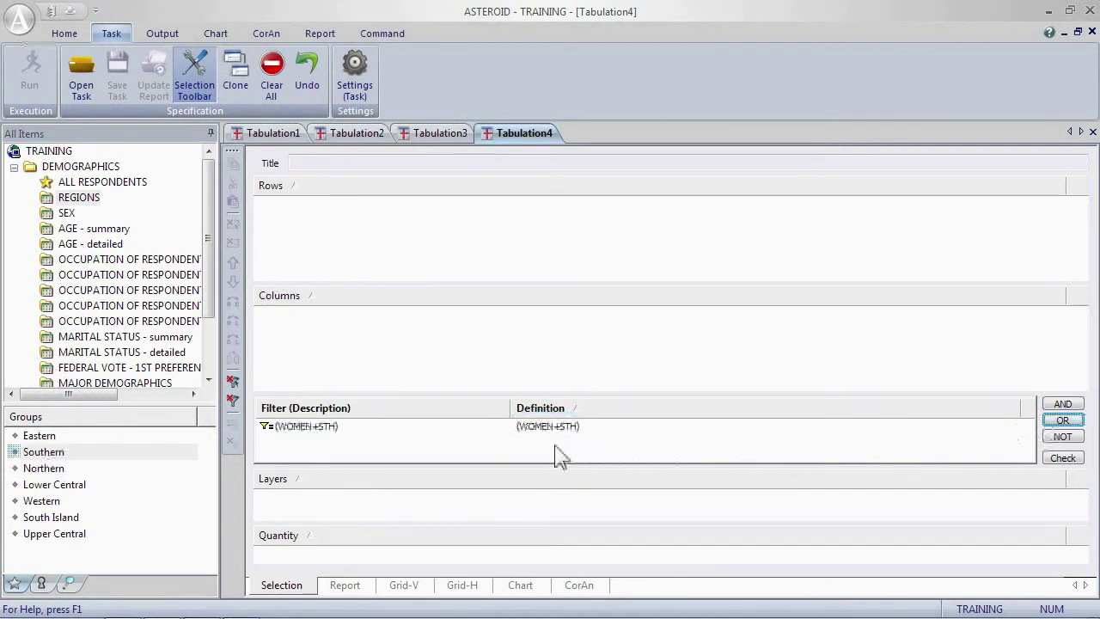
- Replace the (WOMEN+STH) filter with Women combined with NOT Southern, giving WOMEN & NOT STH
{"action": "right_click", "coordinate": [301, 435]}
{"action": "left_click", "coordinate": [339, 454]}
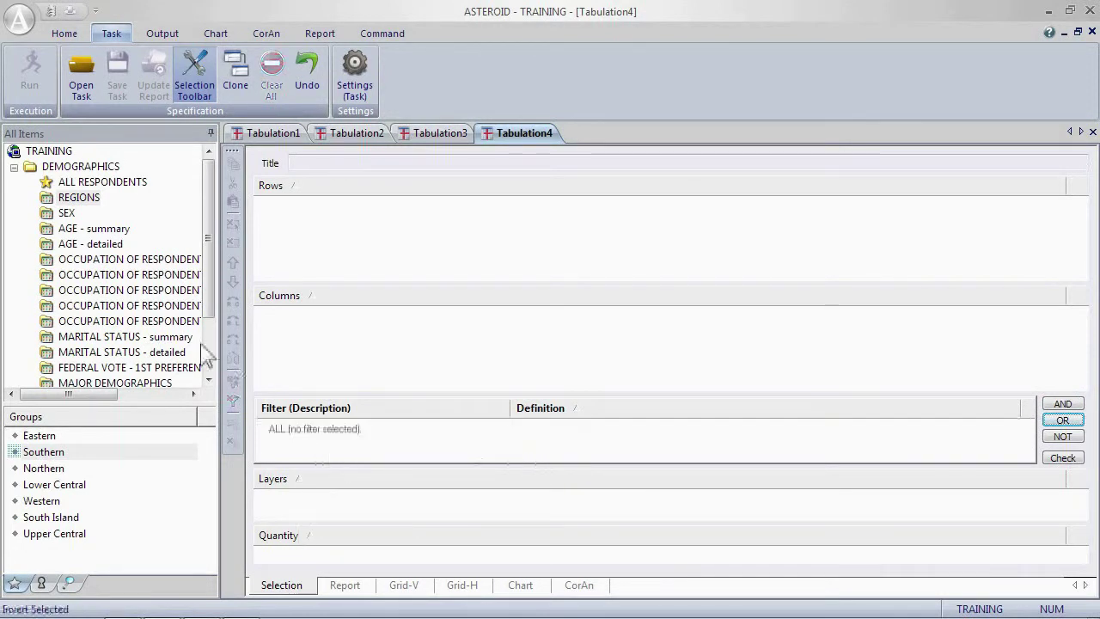
{"action": "left_click", "coordinate": [67, 213]}
{"action": "double_click", "coordinate": [45, 451]}
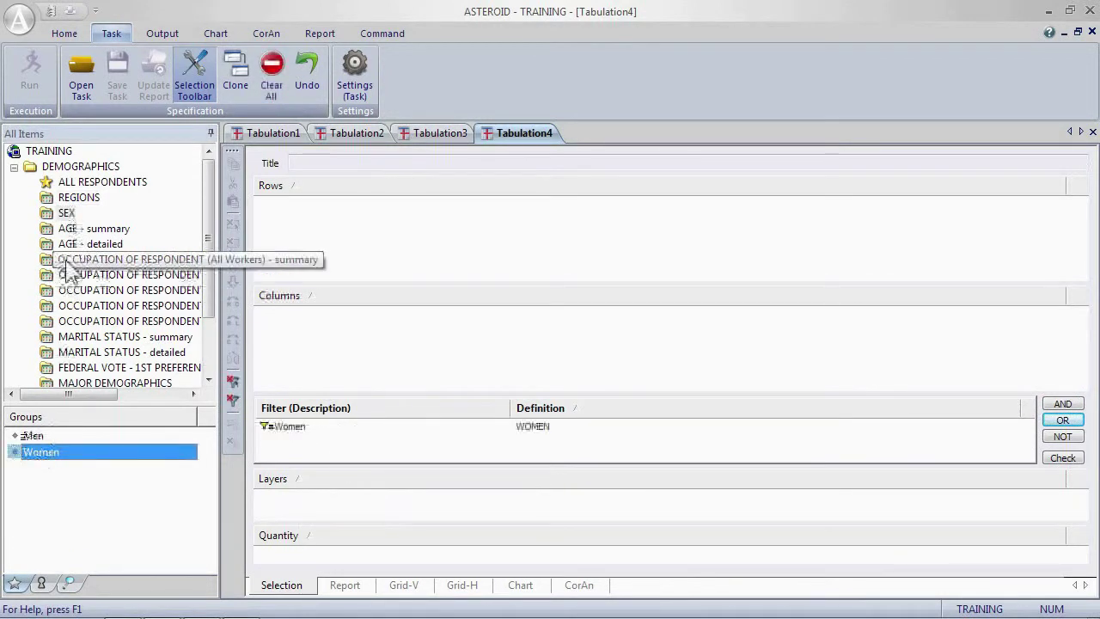
{"action": "left_click", "coordinate": [79, 198]}
{"action": "left_click", "coordinate": [39, 452]}
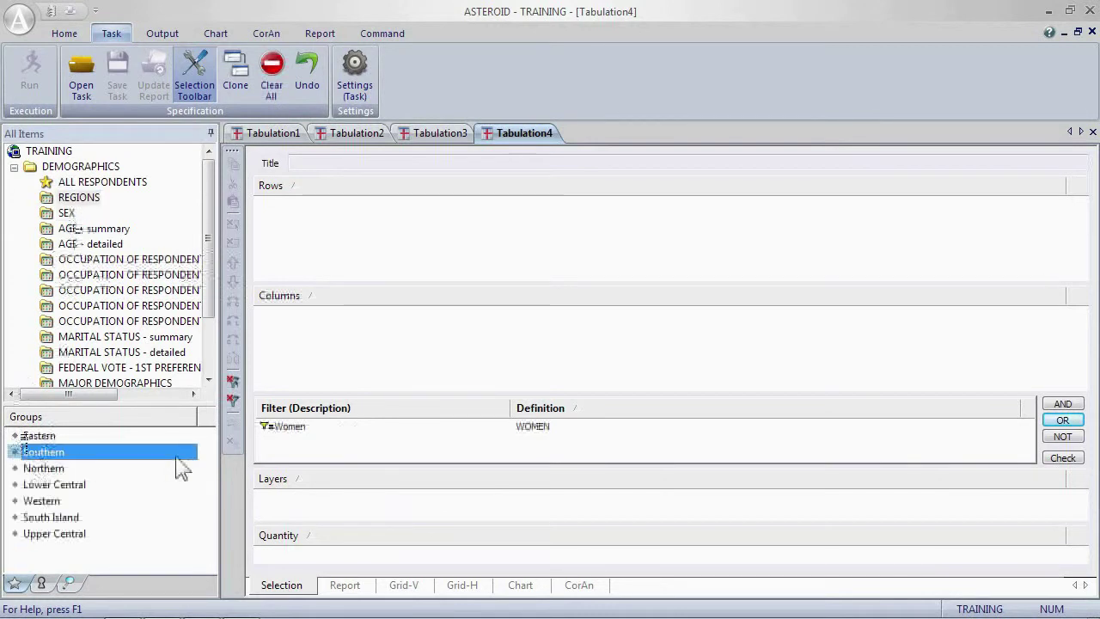
{"action": "left_click", "coordinate": [1062, 436]}
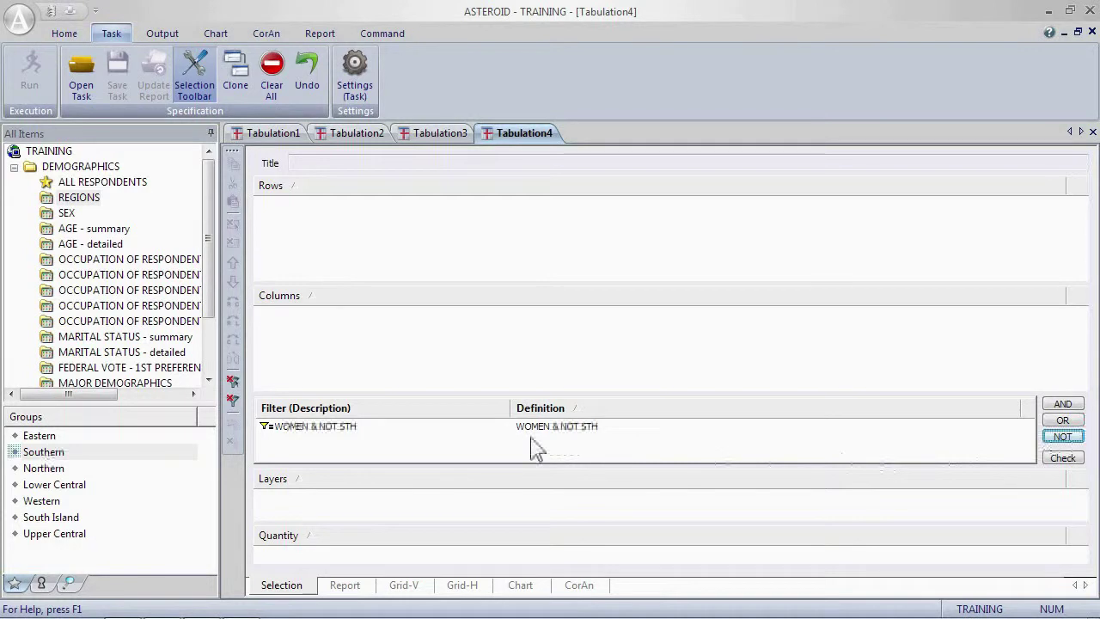
- Check the WOMEN & NOT STH subset size: 22749 unweighted respondents, 6314 thousand population
{"action": "left_click", "coordinate": [1061, 458]}
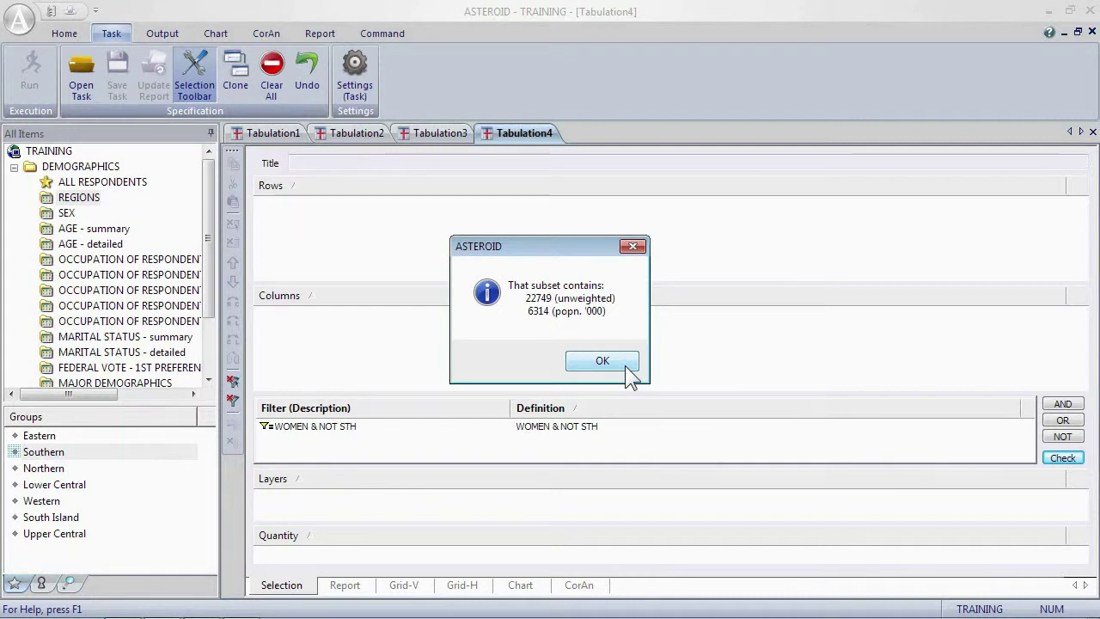
{"action": "left_click", "coordinate": [625, 365]}
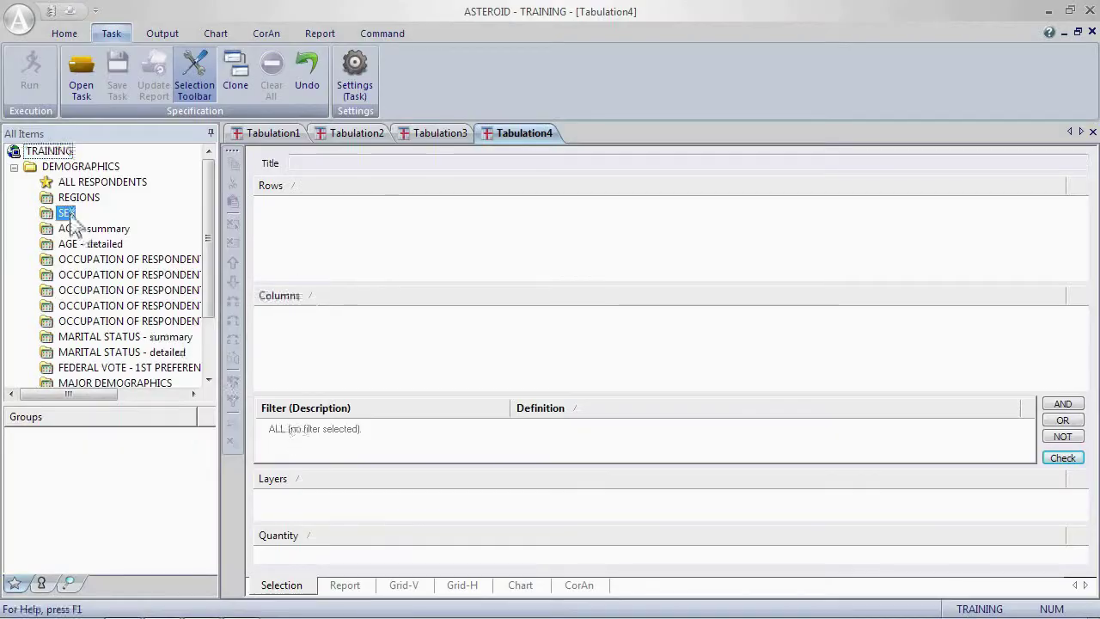
- AND together Women, Southern and Capital Cities into the filter WOMEN & STH & CITIES1
{"action": "double_click", "coordinate": [43, 452]}
{"action": "left_click", "coordinate": [78, 197]}
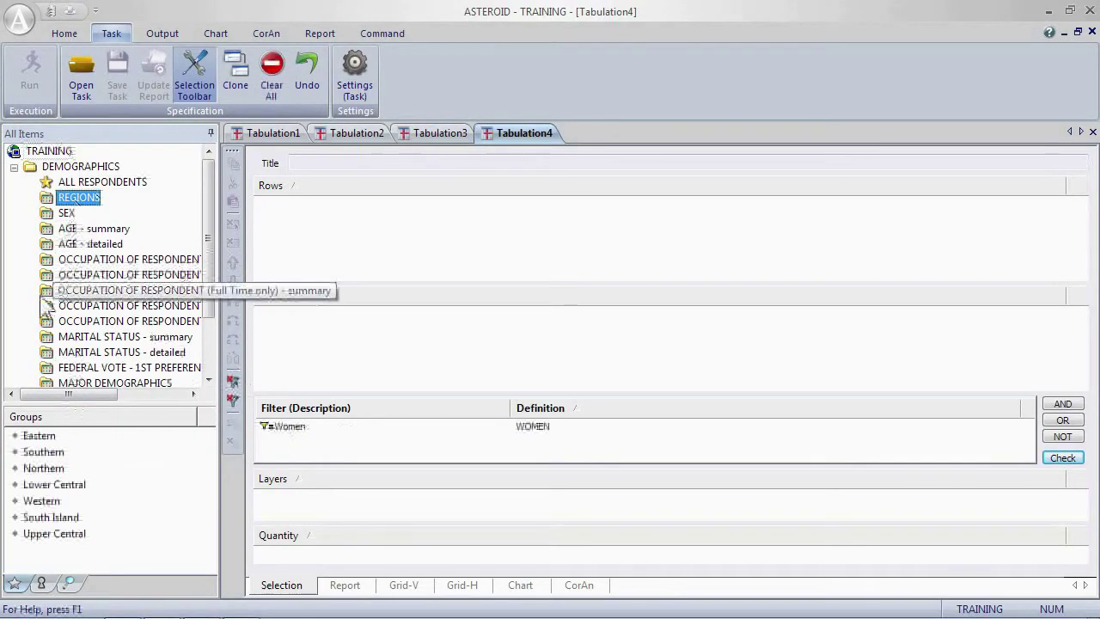
{"action": "left_click", "coordinate": [34, 454]}
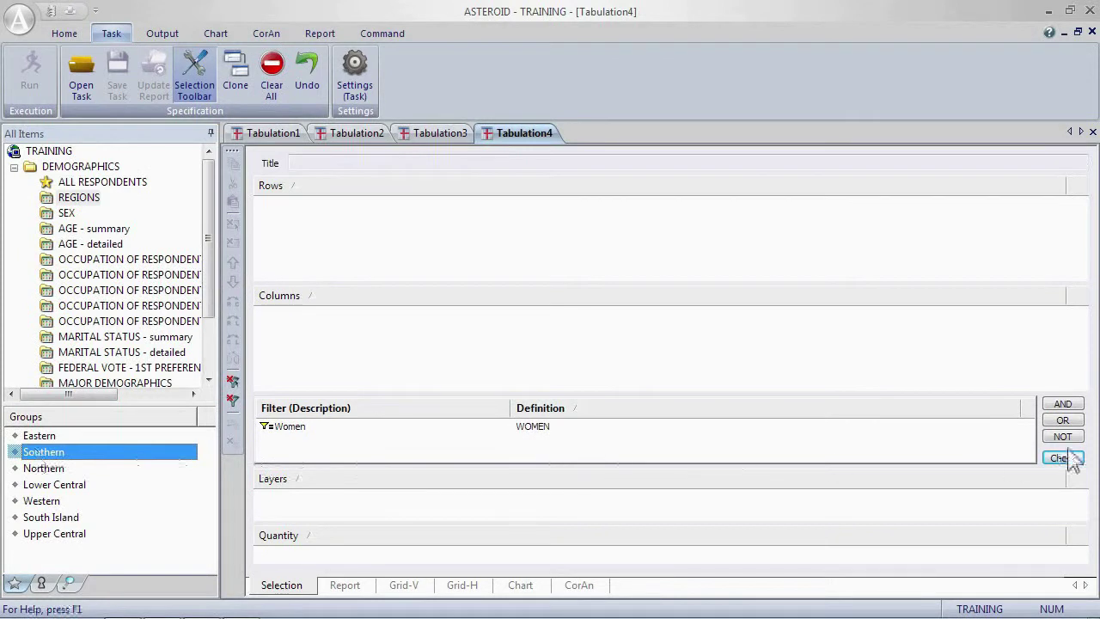
{"action": "left_click", "coordinate": [1062, 404]}
{"action": "left_click", "coordinate": [96, 382]}
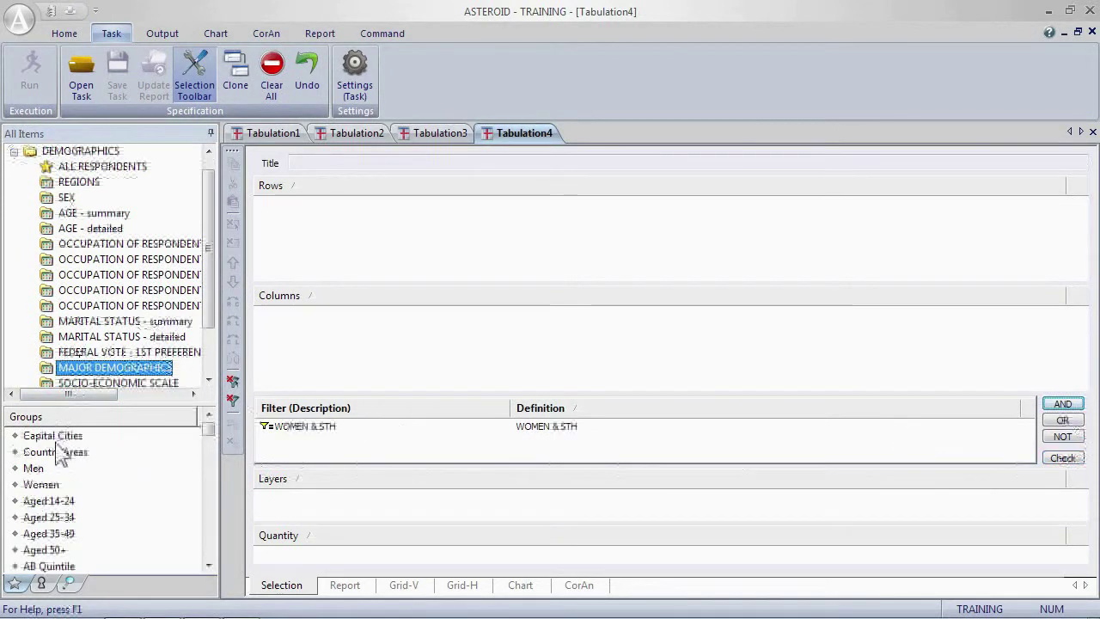
{"action": "left_click", "coordinate": [67, 440]}
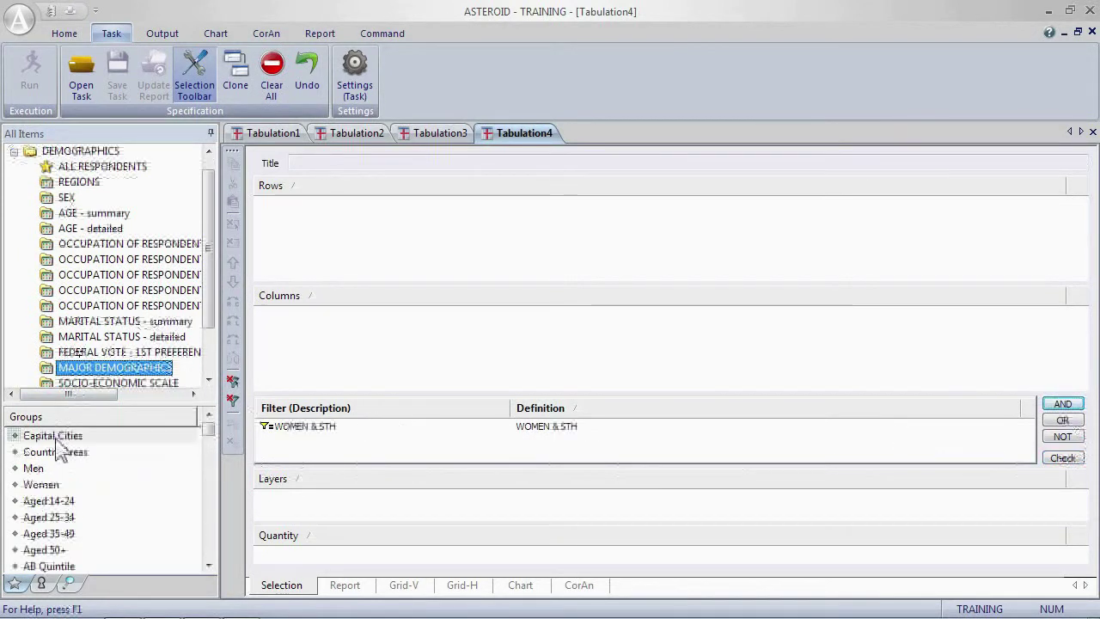
{"action": "left_click", "coordinate": [1062, 404]}
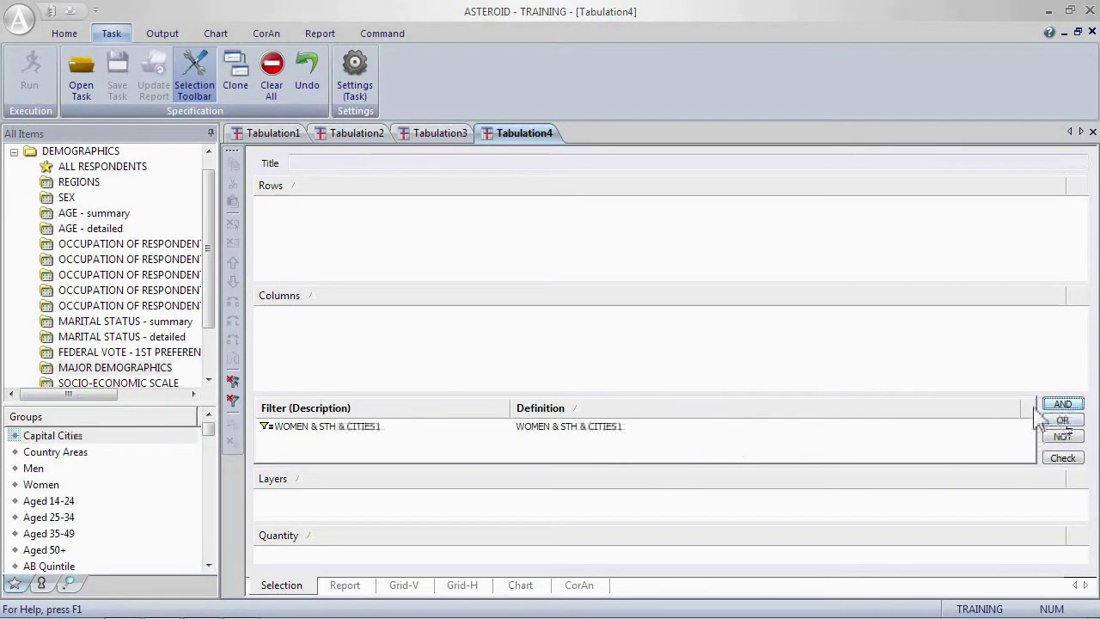
- Edit the filter definition text to read WOMEN & (STH + CITIES1)
{"action": "left_click", "coordinate": [586, 436]}
{"action": "left_click", "coordinate": [589, 430]}
{"action": "left_click", "coordinate": [589, 421]}
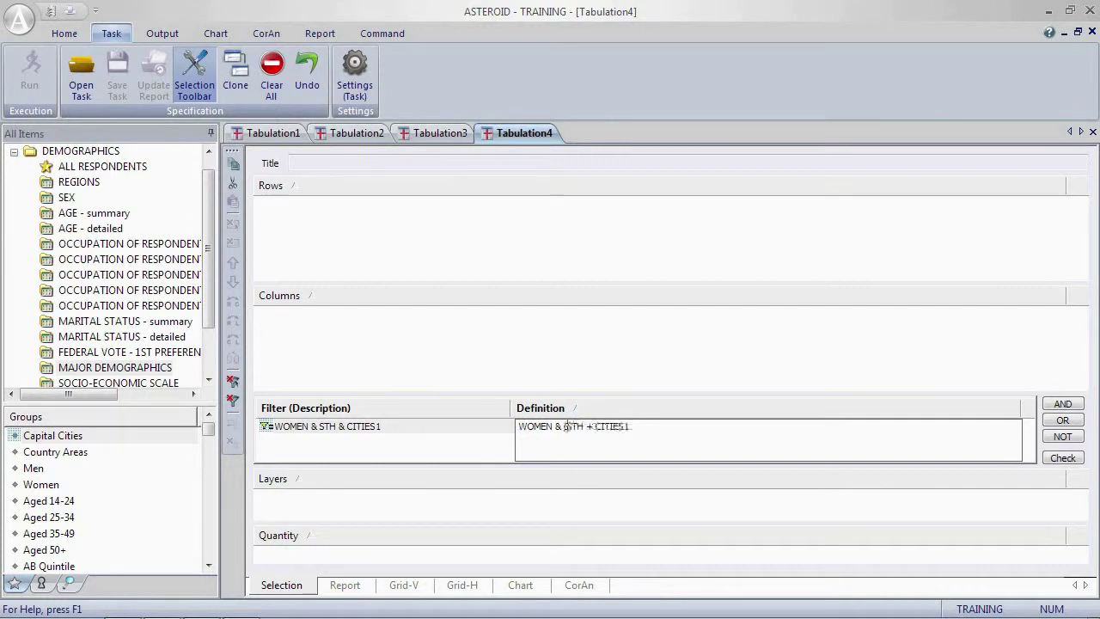
{"action": "type", "text": ")"}
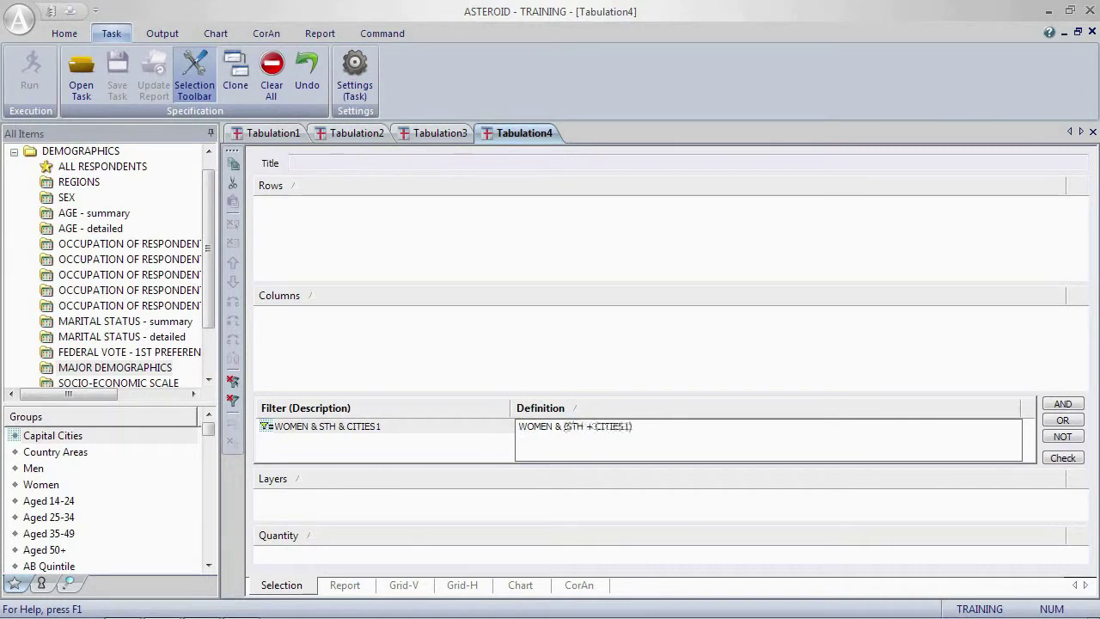